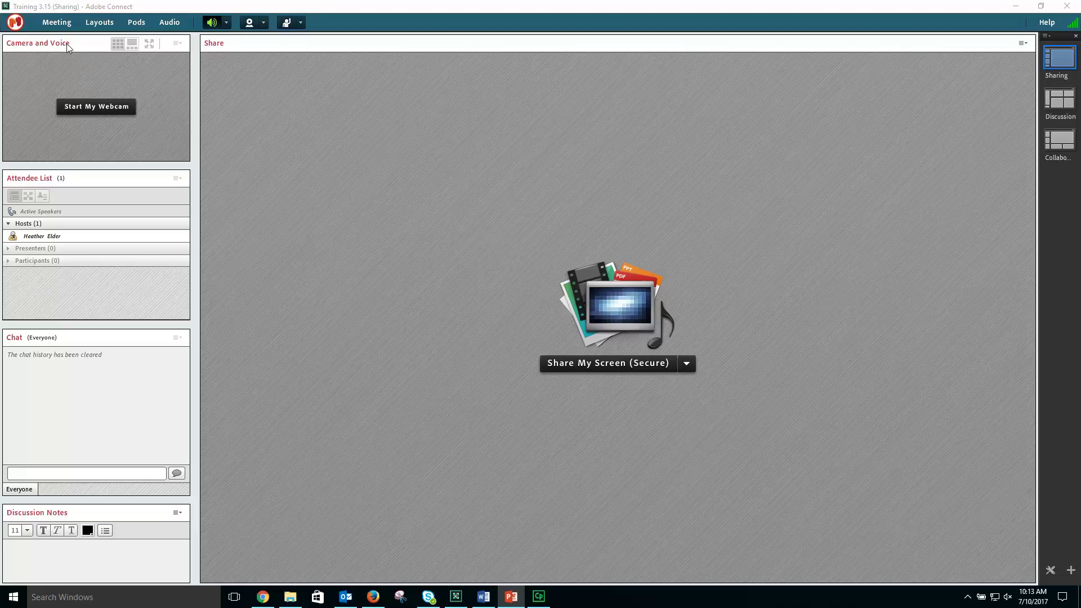
Enable the Presenter Only Area for the meeting.
left_click(65, 22)
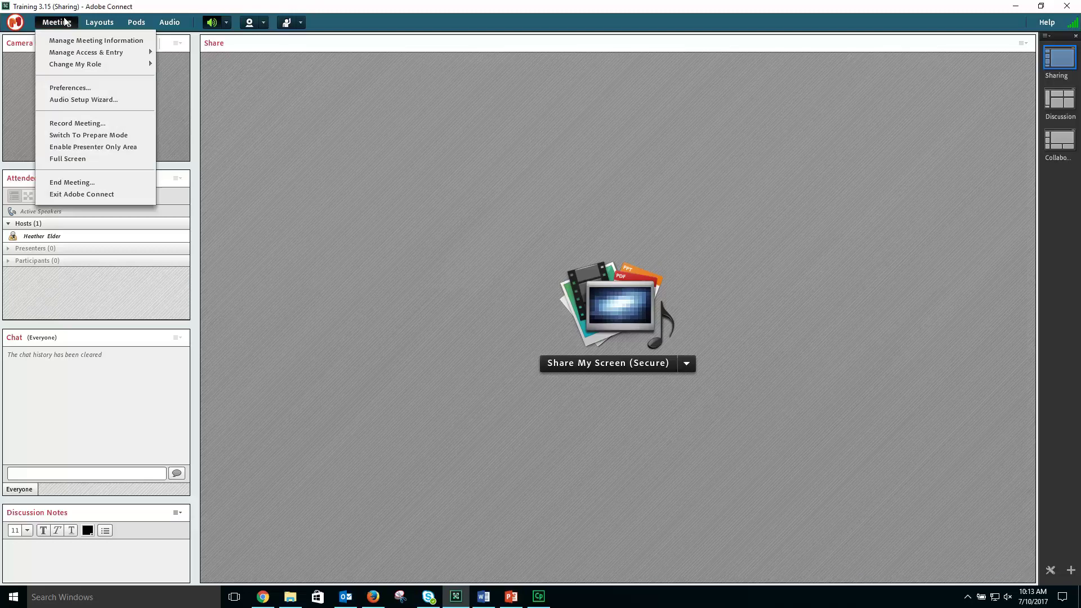
left_click(86, 149)
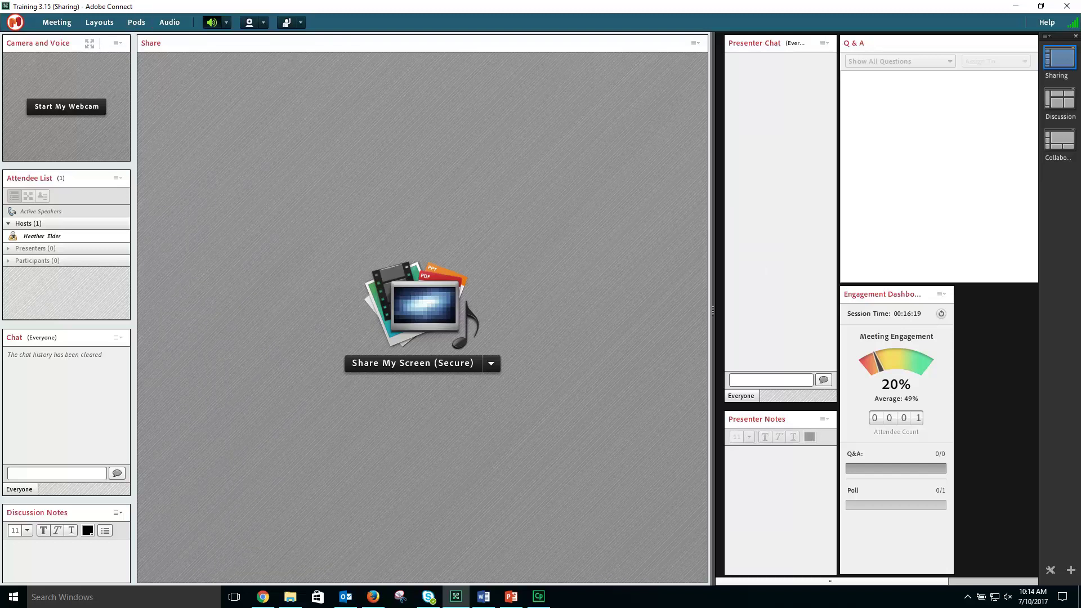
key("alt+Tab")
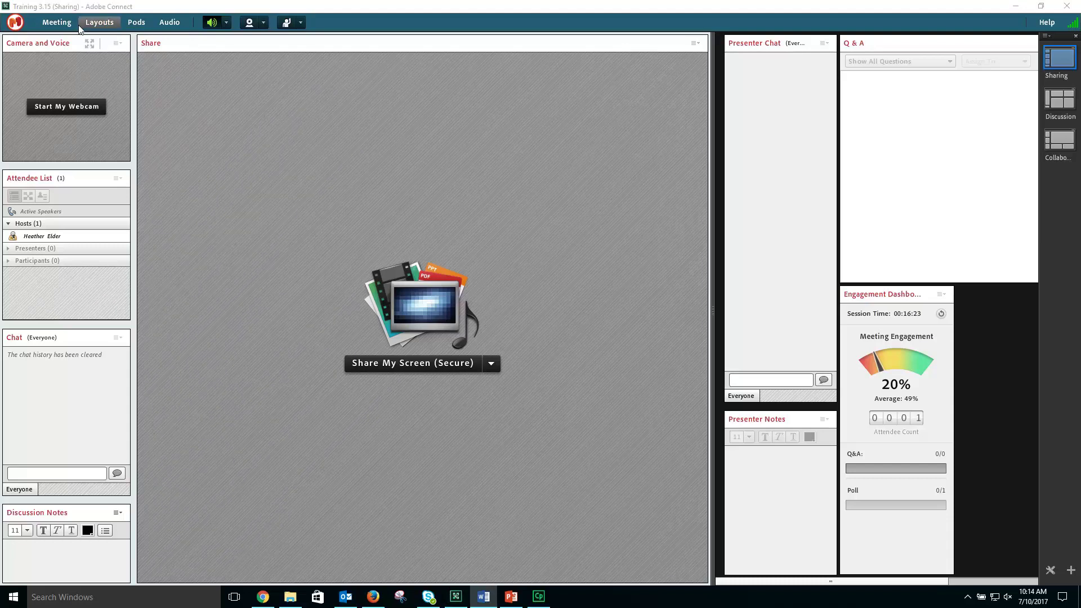
left_click(129, 20)
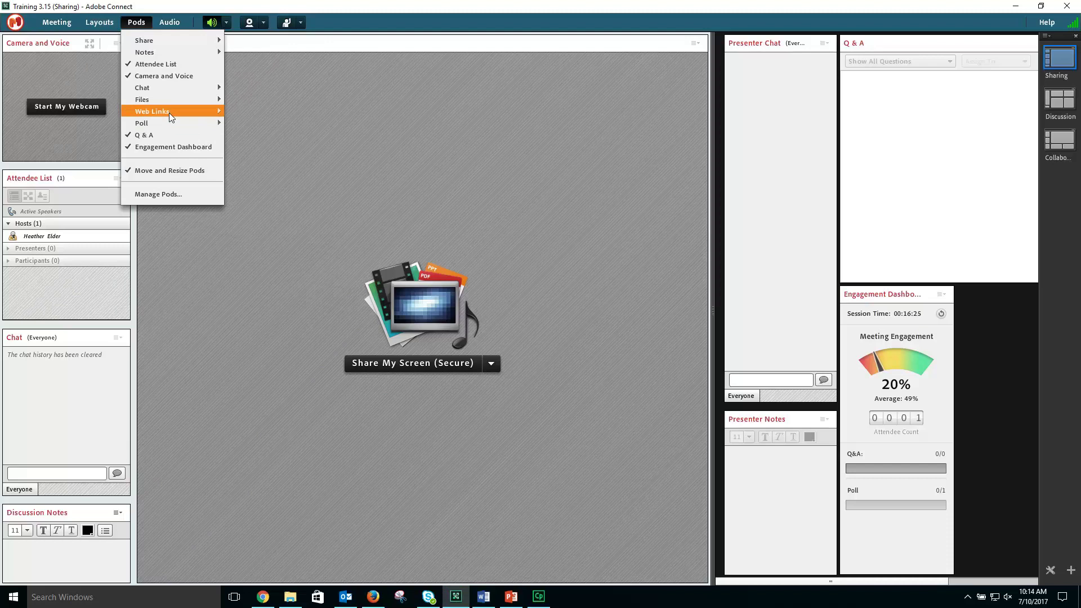
mouse_move(169, 112)
left_click(261, 116)
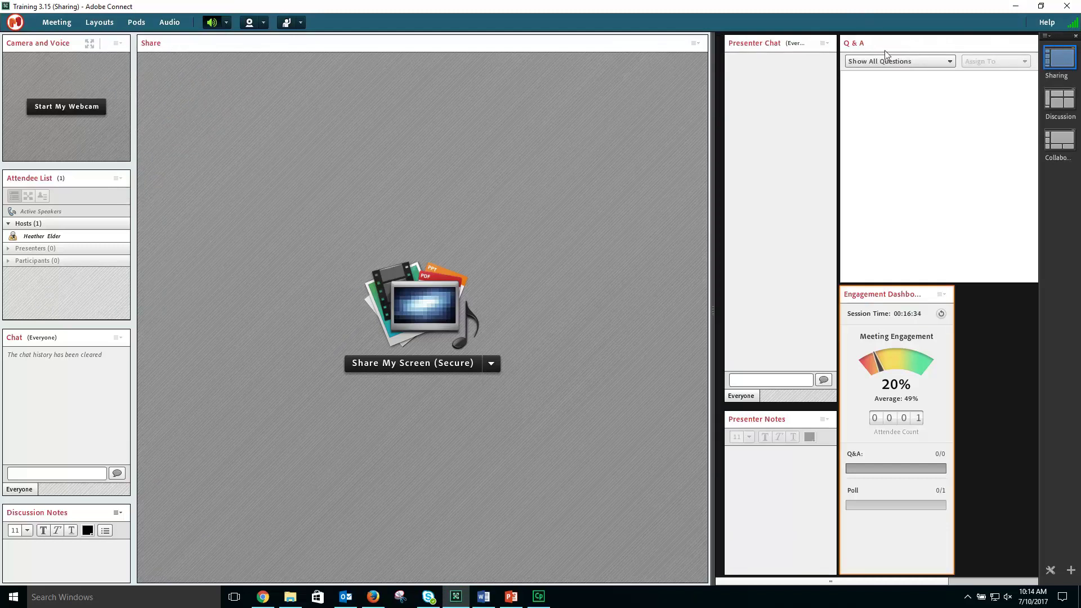
left_click_drag(909, 298, 930, 307)
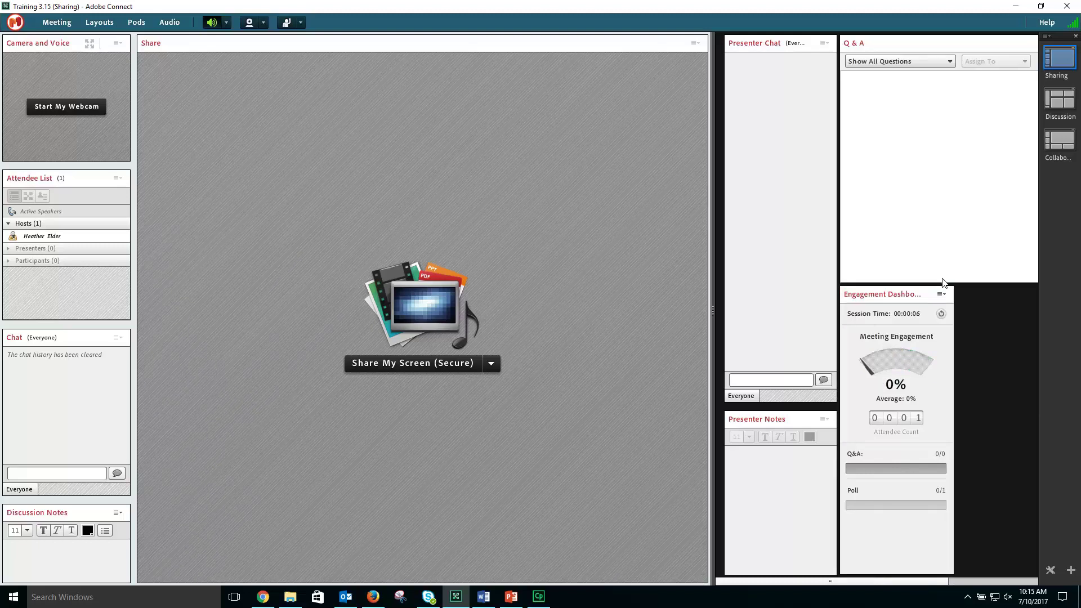
Reset the Engagement Dashboard's session data and bring up the role-change options for the host in the Attendee List.
left_click(941, 314)
left_click(42, 236)
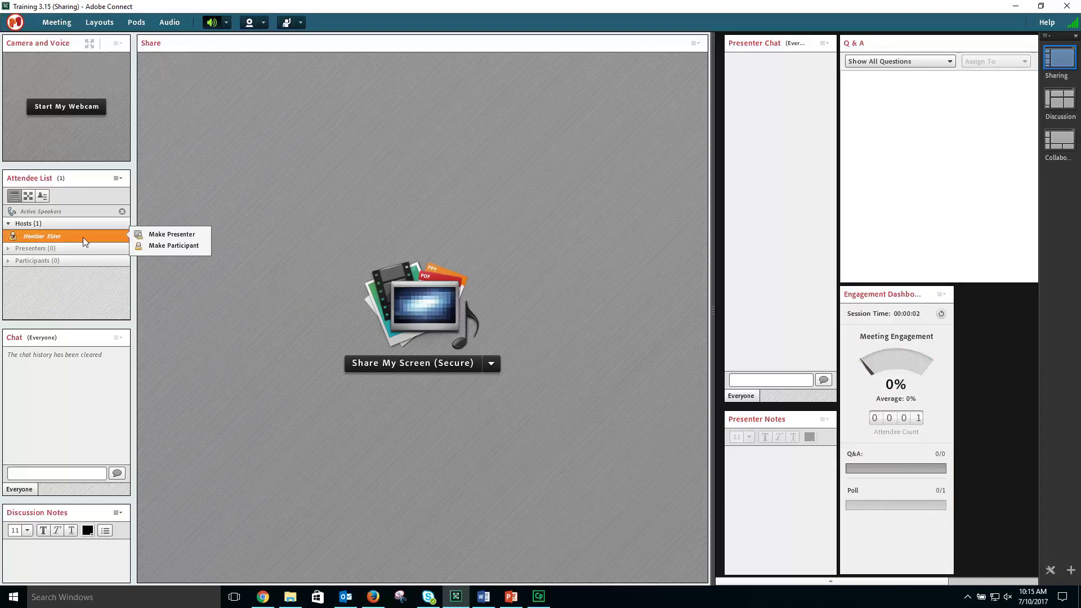
left_click(991, 444)
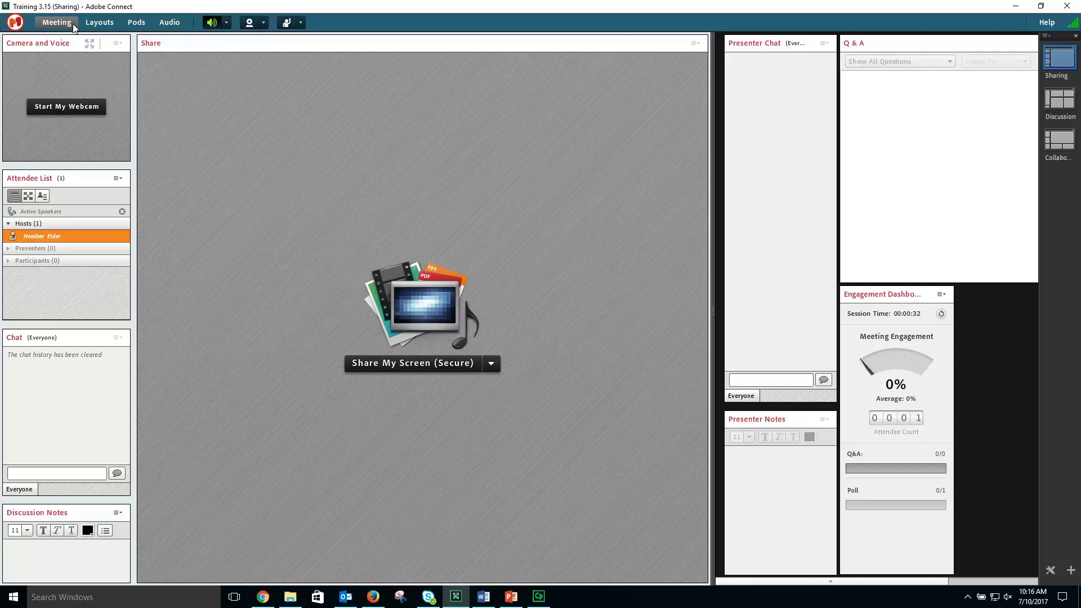
Disable the Presenter Only Area for the meeting.
left_click(72, 23)
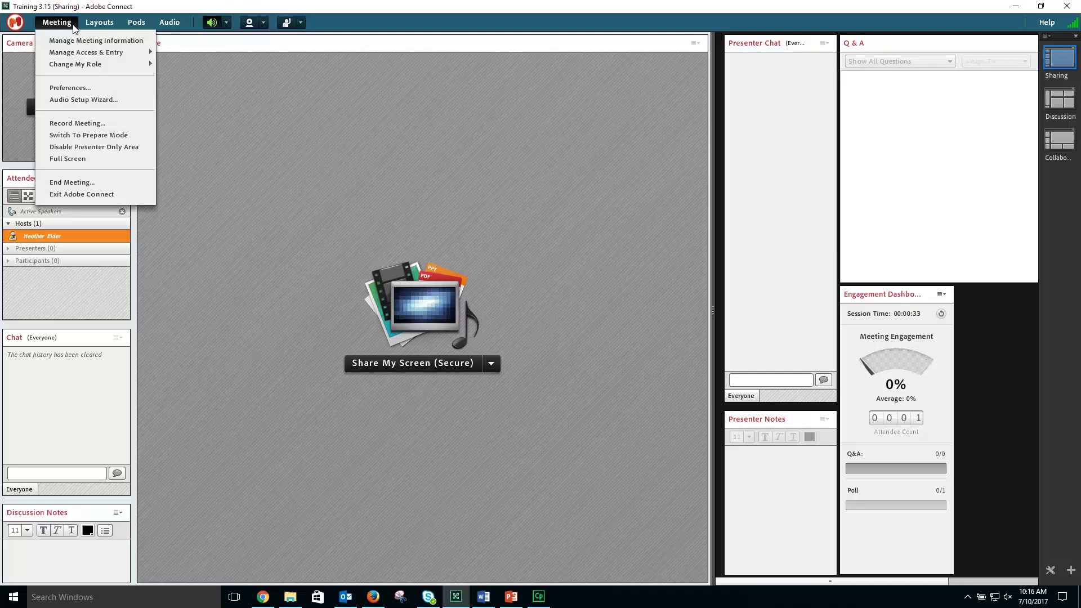
left_click(69, 146)
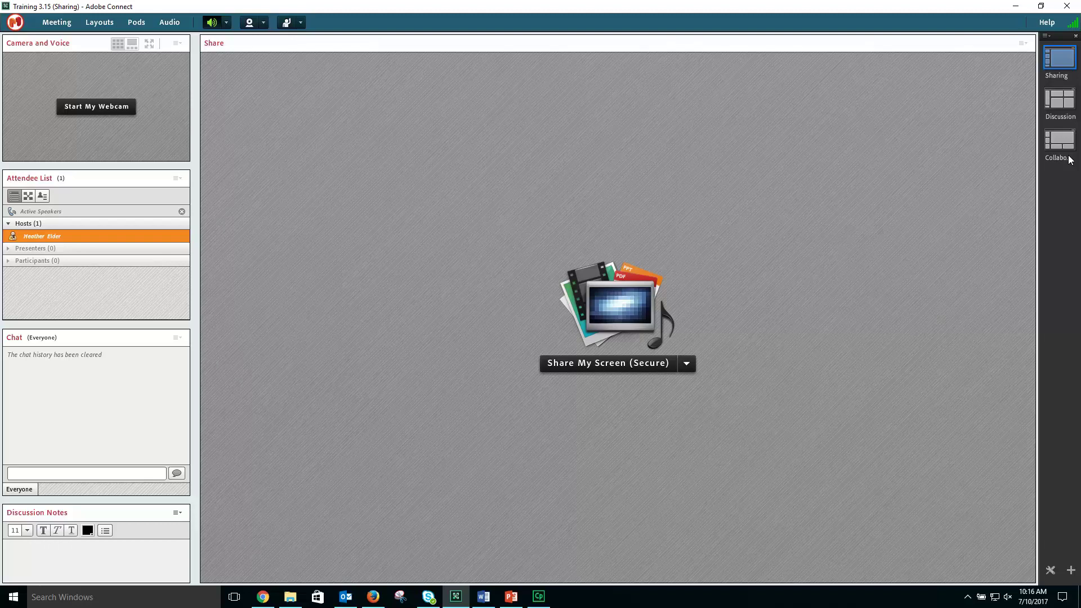
View the Discussion layout and the Collaboration layout of the meeting room.
mouse_move(1076, 148)
mouse_move(1062, 109)
left_click(1062, 110)
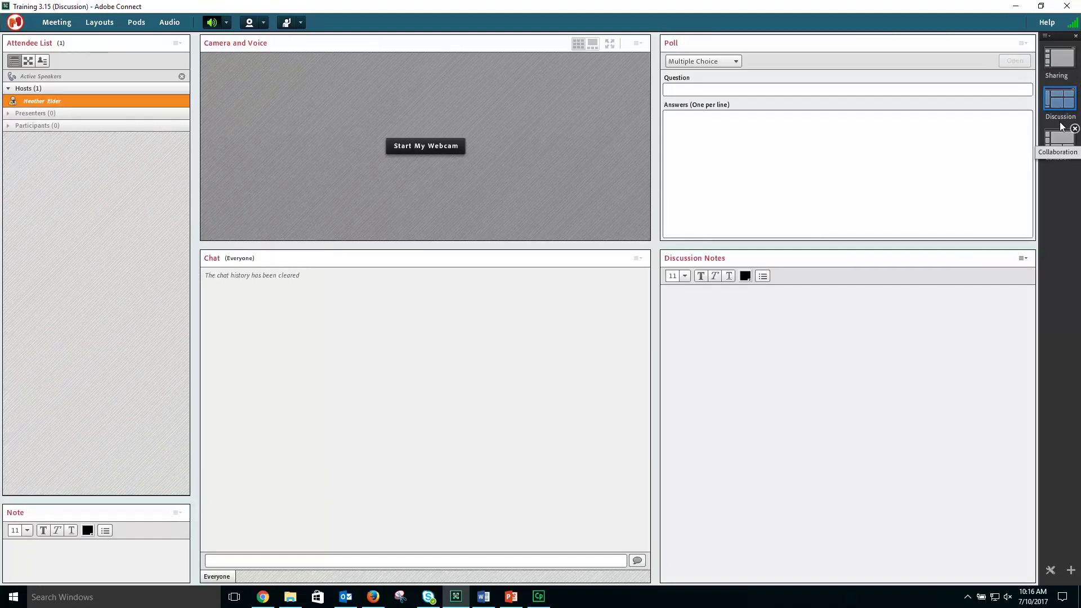
left_click(1061, 142)
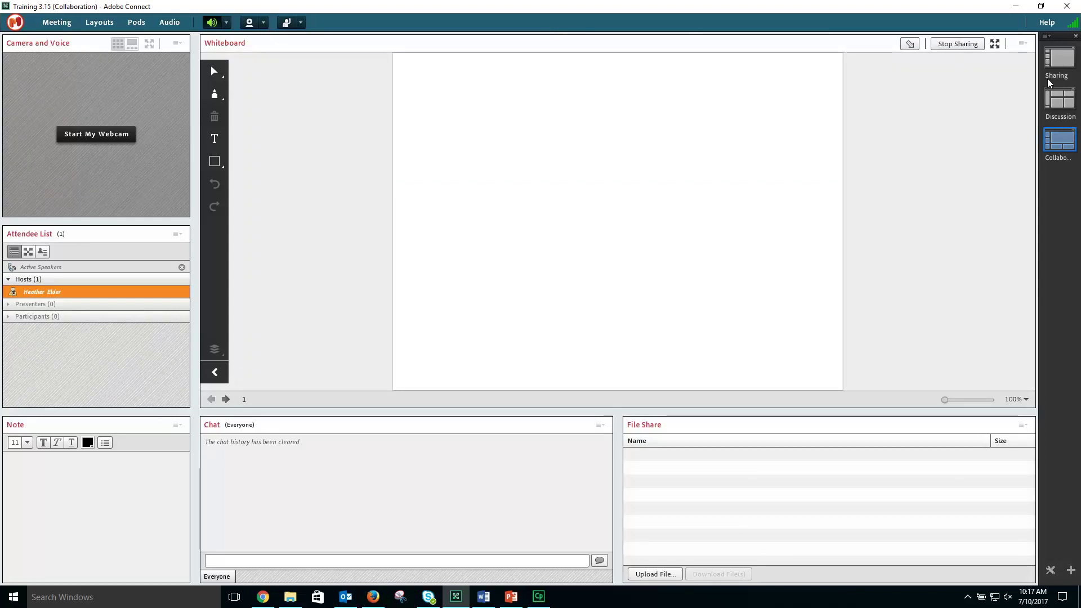
Dock the layout bar on the left side of the meeting room and return it to the right.
left_click(1046, 36)
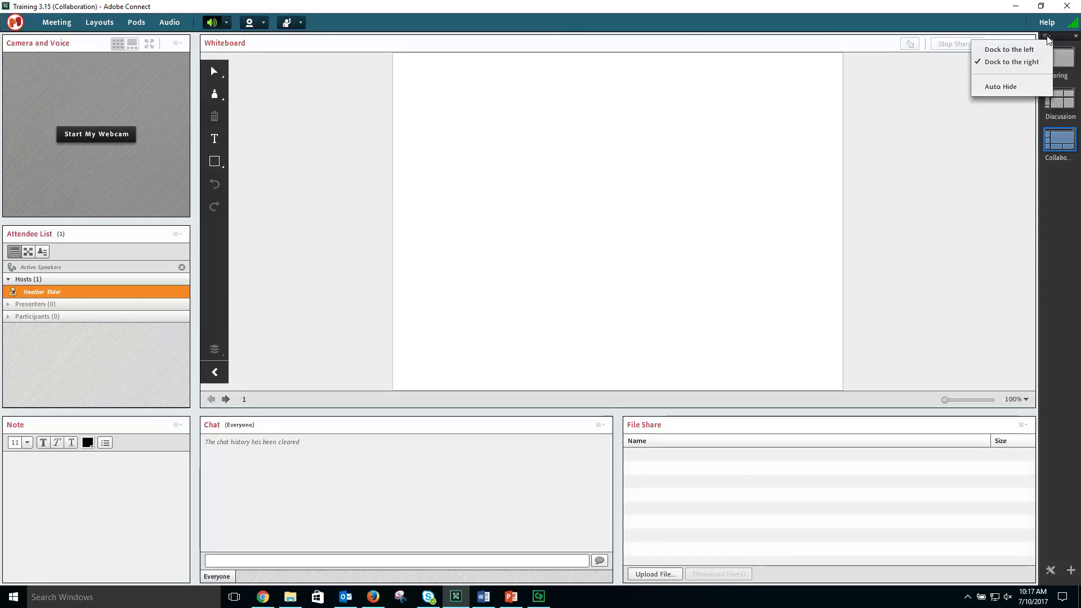
left_click(1035, 50)
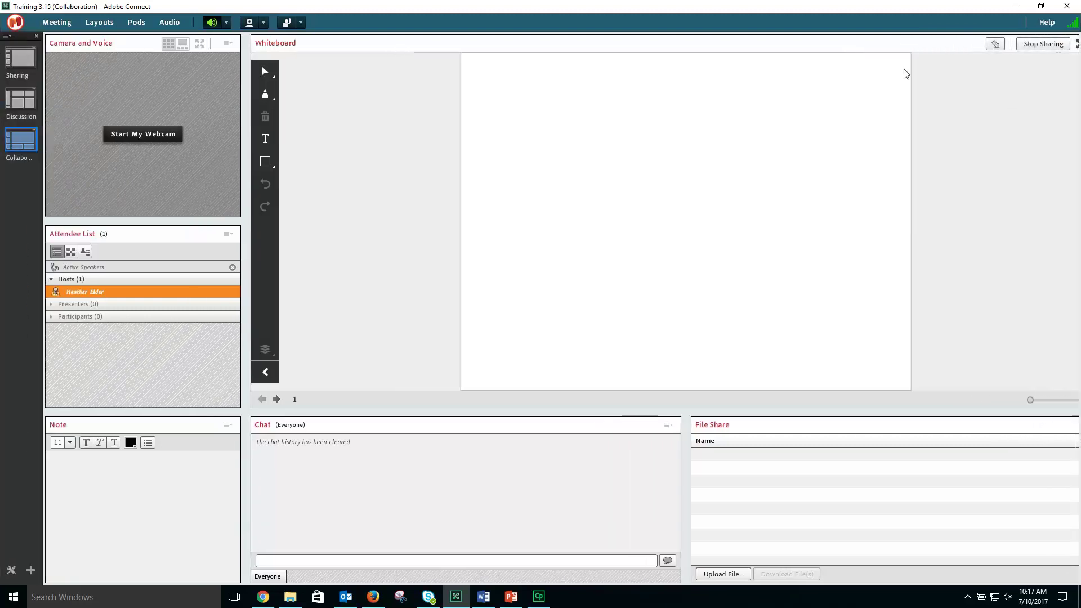
left_click(7, 36)
left_click(13, 62)
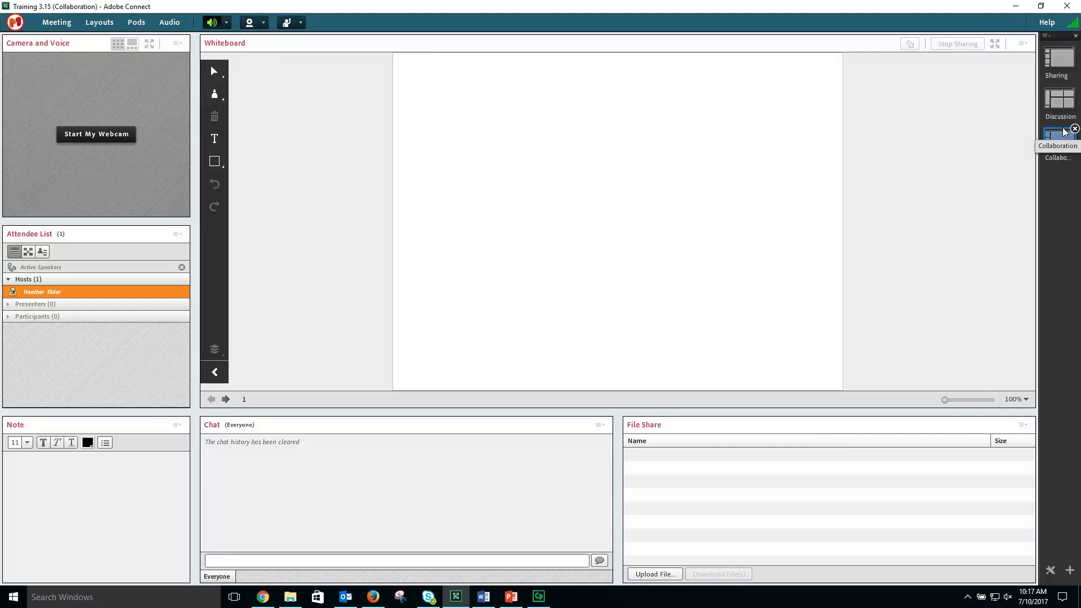
Create a blank layout named New Layout and permanently delete it from the meeting.
left_click(1073, 571)
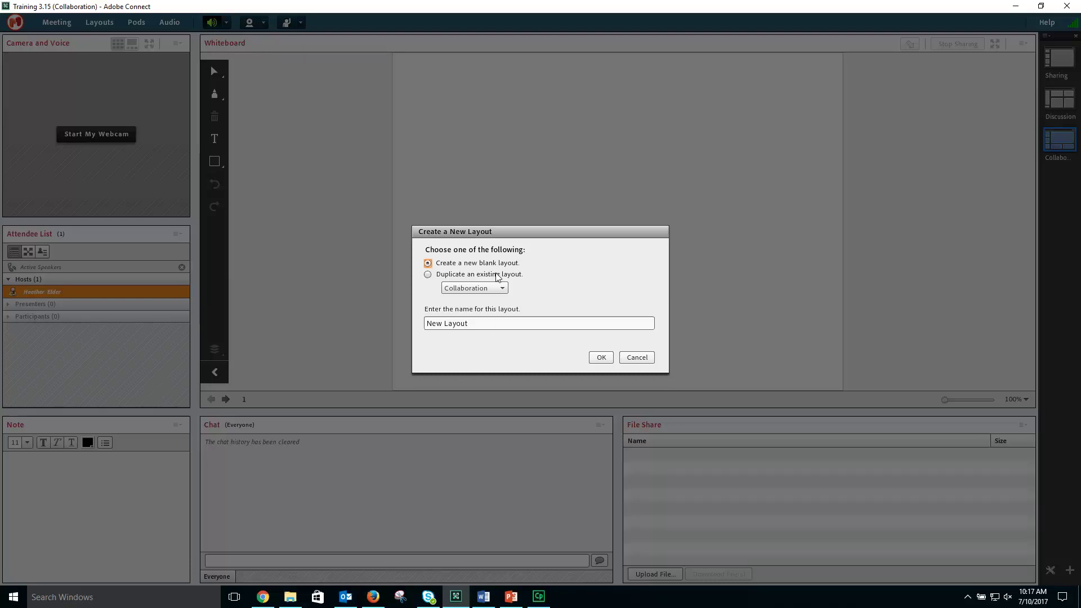
left_click_drag(476, 325, 408, 322)
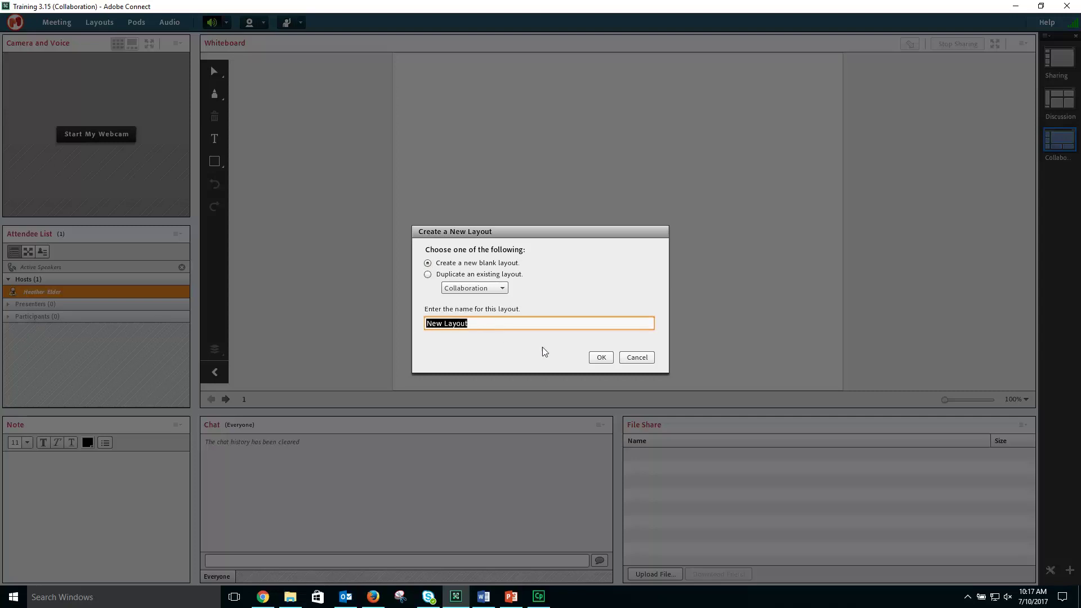
left_click(601, 358)
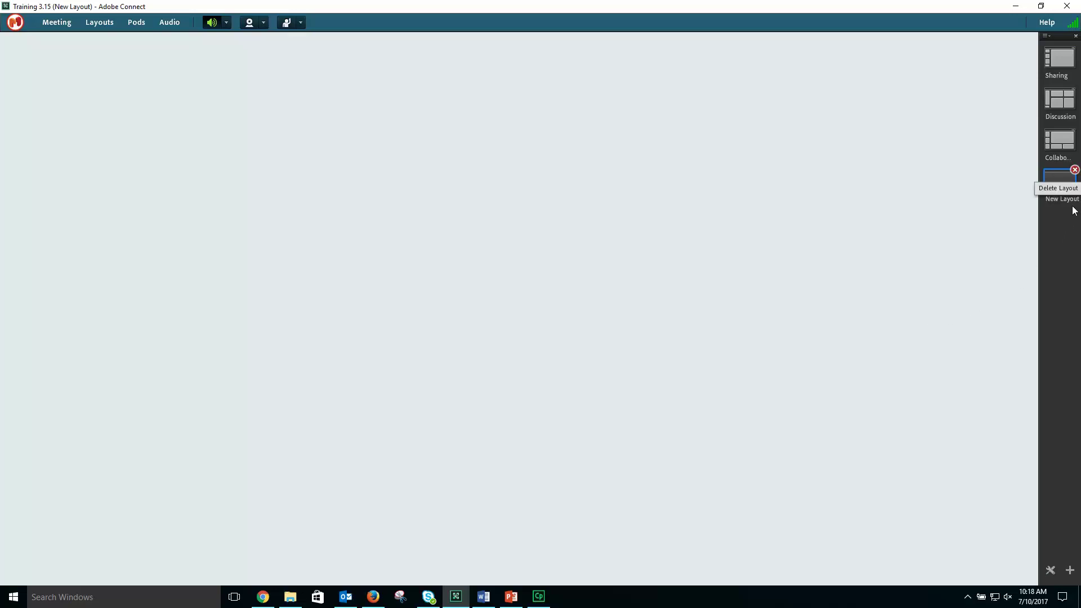
left_click(1075, 170)
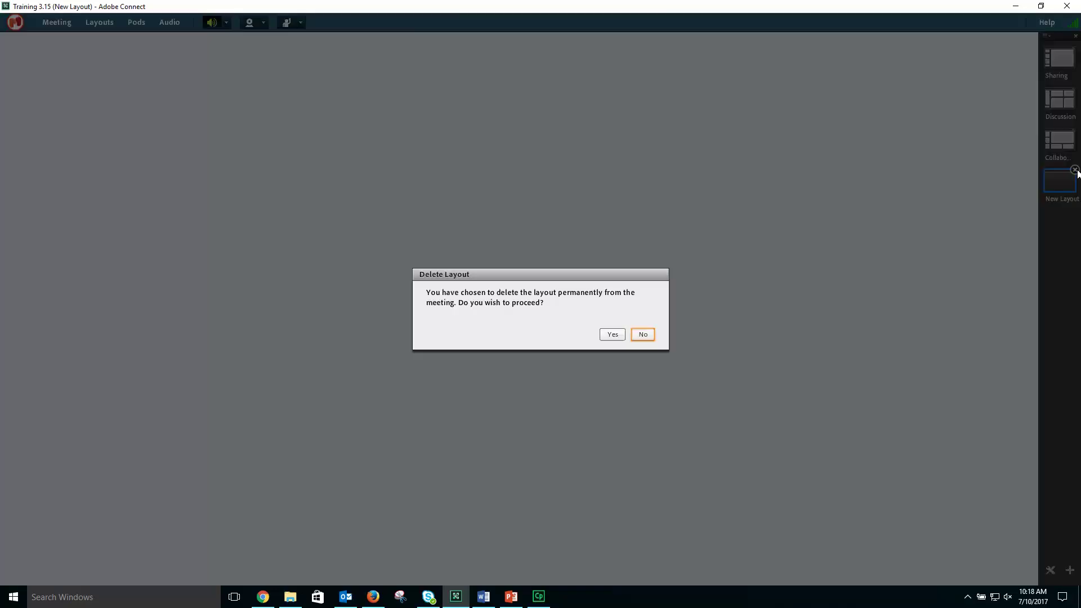
left_click(613, 336)
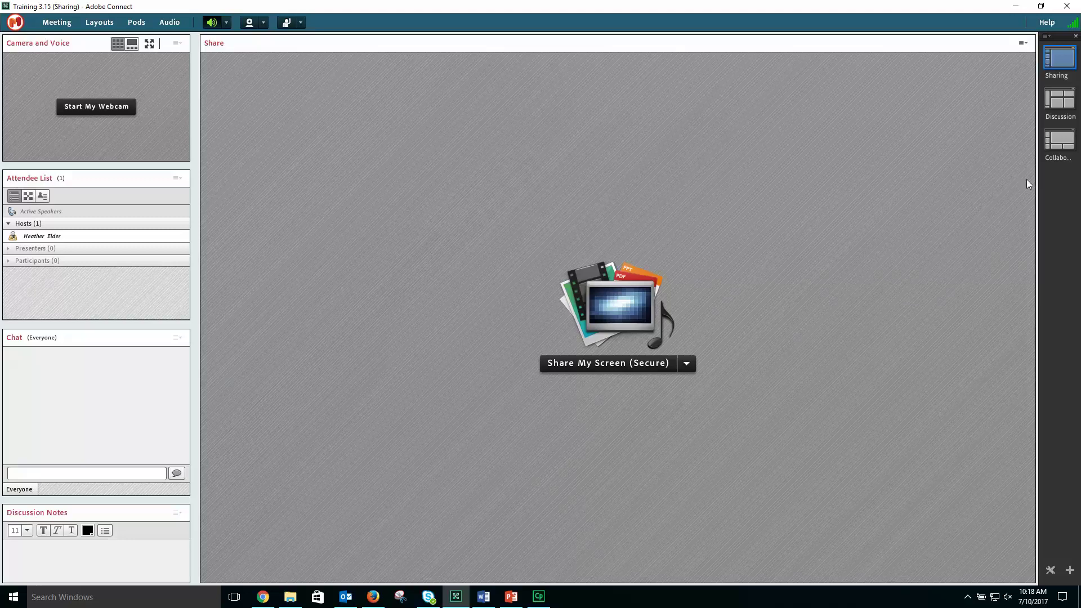
Rename the Collaboration layout as New Name.
double_click(1051, 159)
left_click_drag(1046, 158, 1072, 159)
type("New")
type(" Name")
key("Return")
Close the layout bar and reopen it.
left_click(1076, 38)
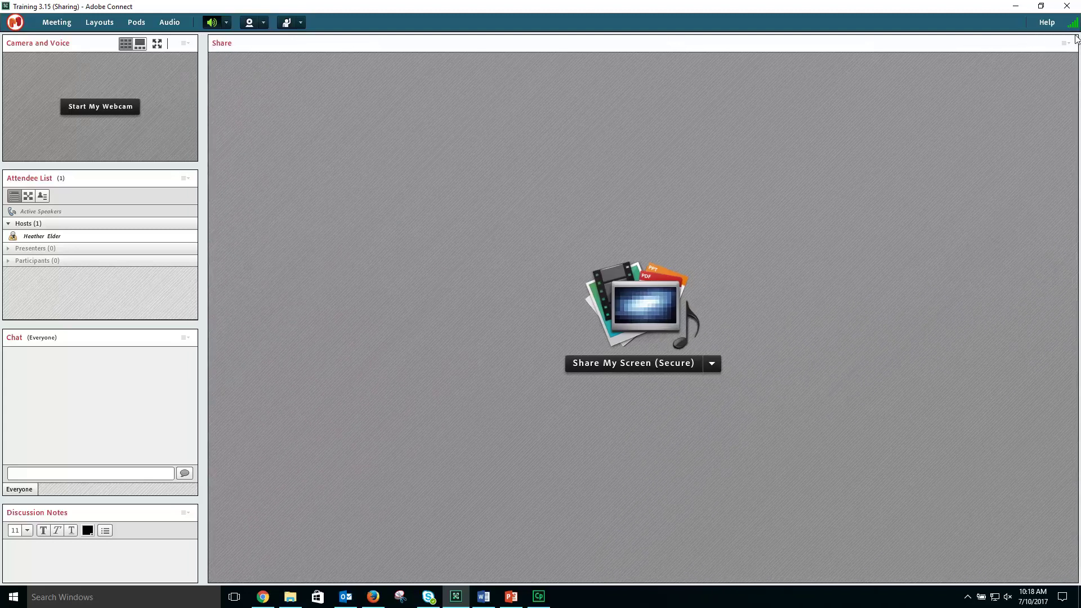
left_click(97, 23)
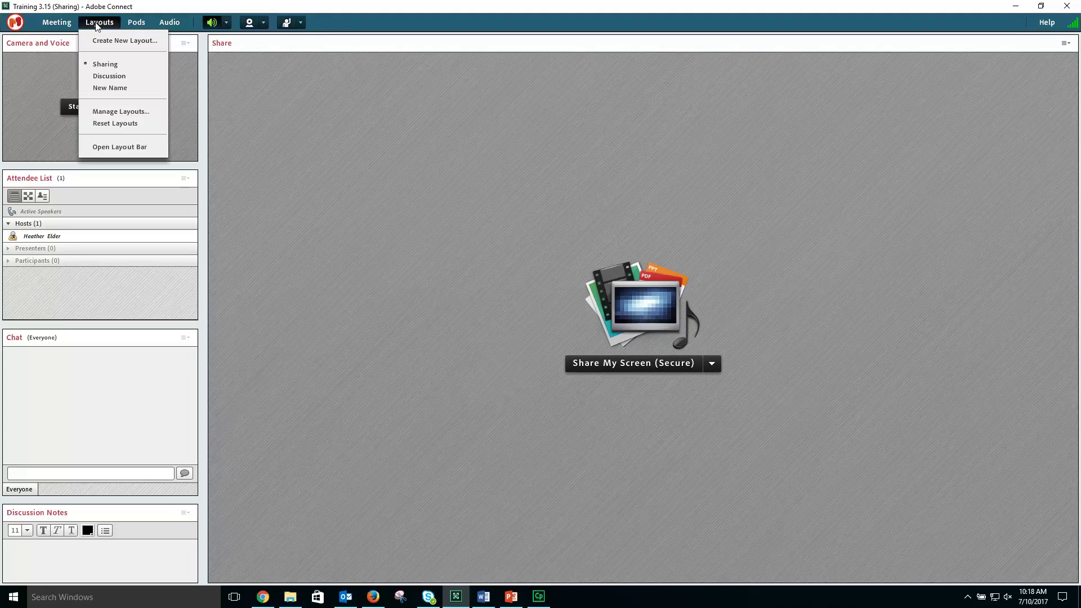
left_click(106, 149)
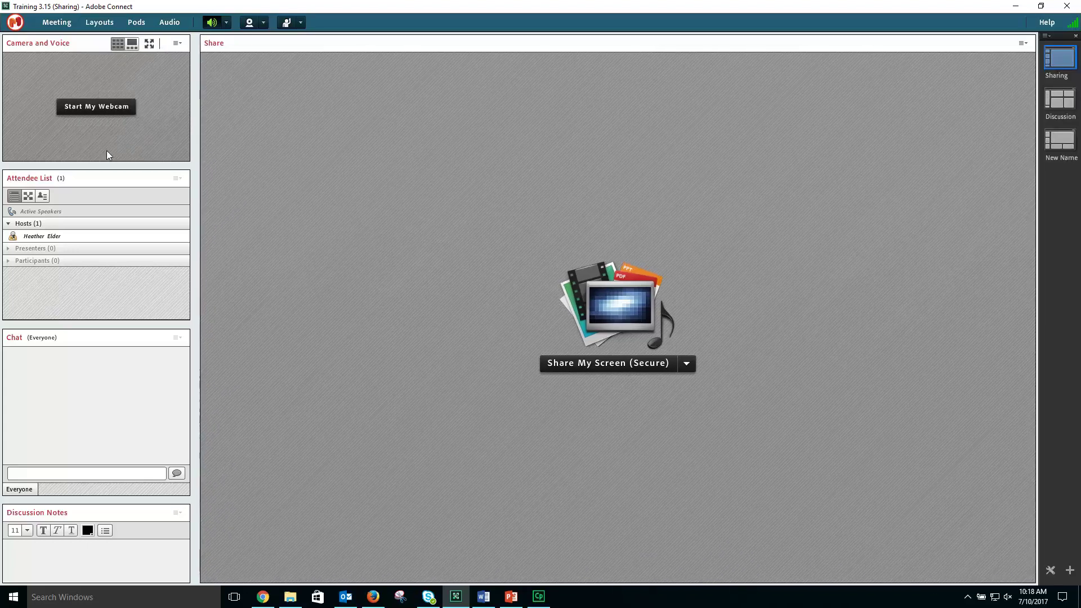
Open the list of layout commands.
left_click(107, 22)
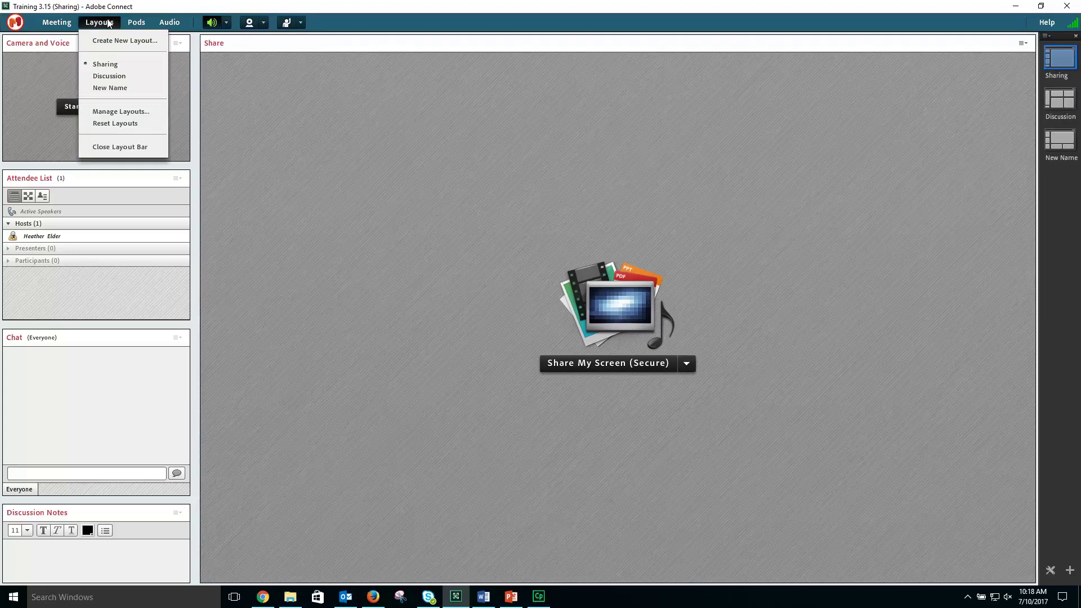